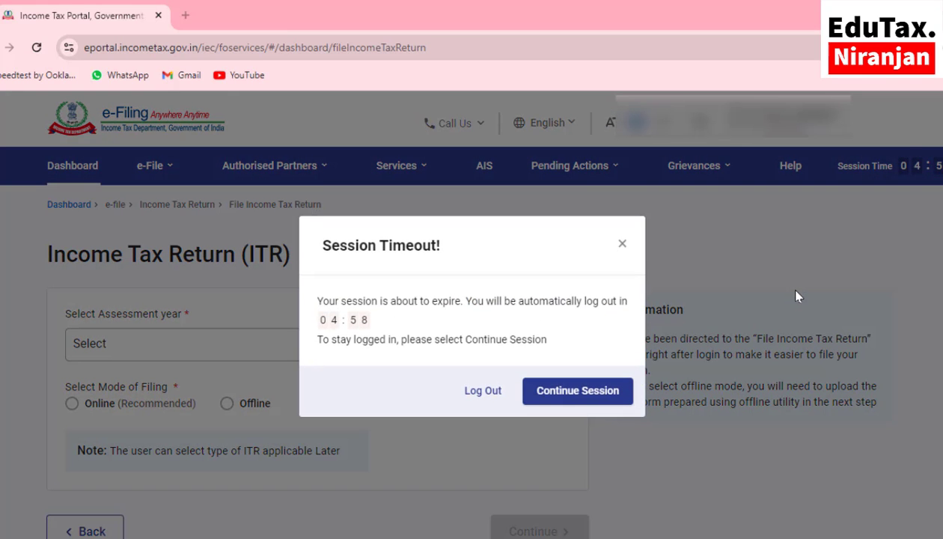
- Continue the expiring login session and proceed to the Compliance Portal
click(562, 390)
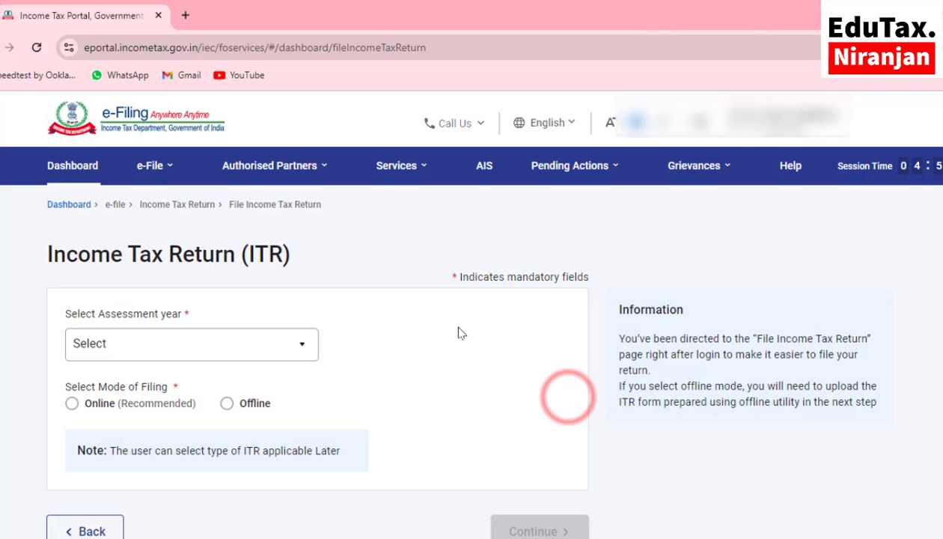
click(588, 180)
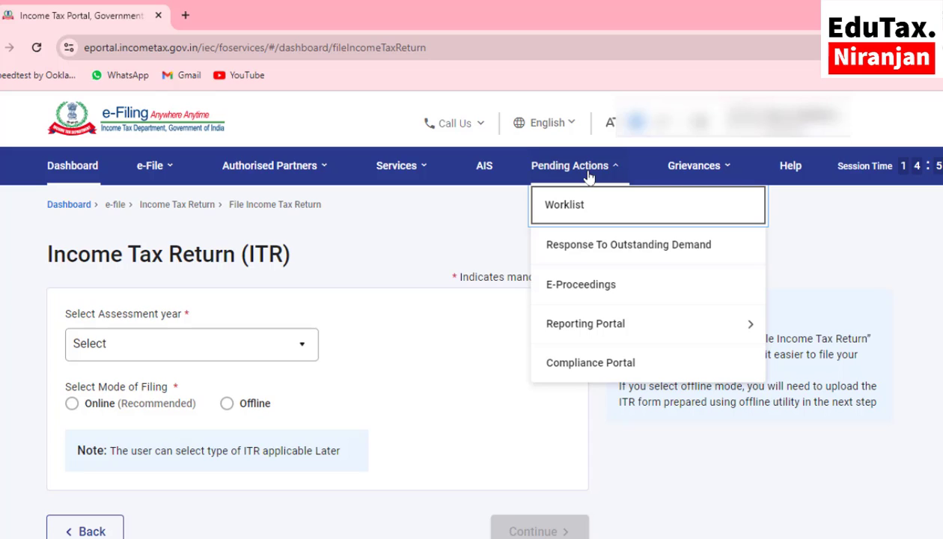
click(584, 364)
click(583, 419)
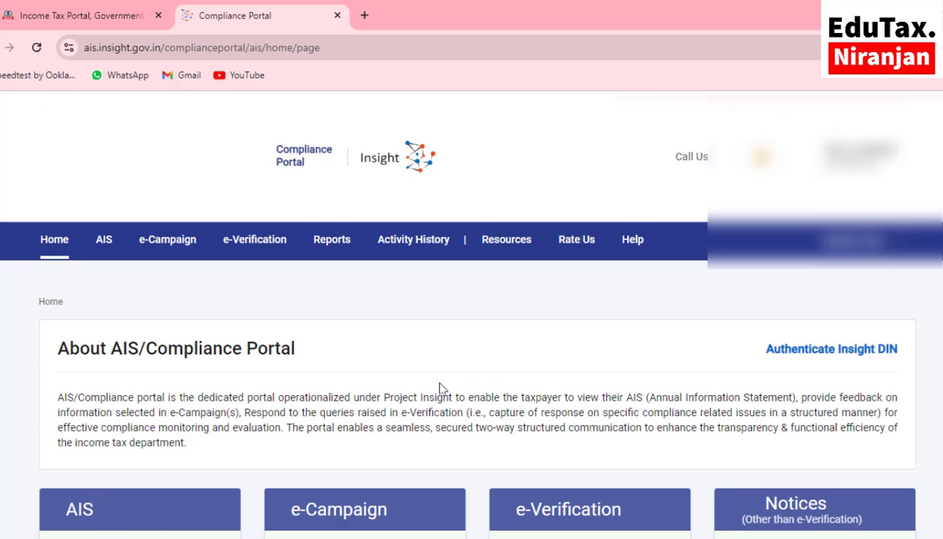
- Open the e-Campaign section of the Compliance Portal and bring up its campaign list for A.Y. 2023-24
scroll(441, 387, down, 3)
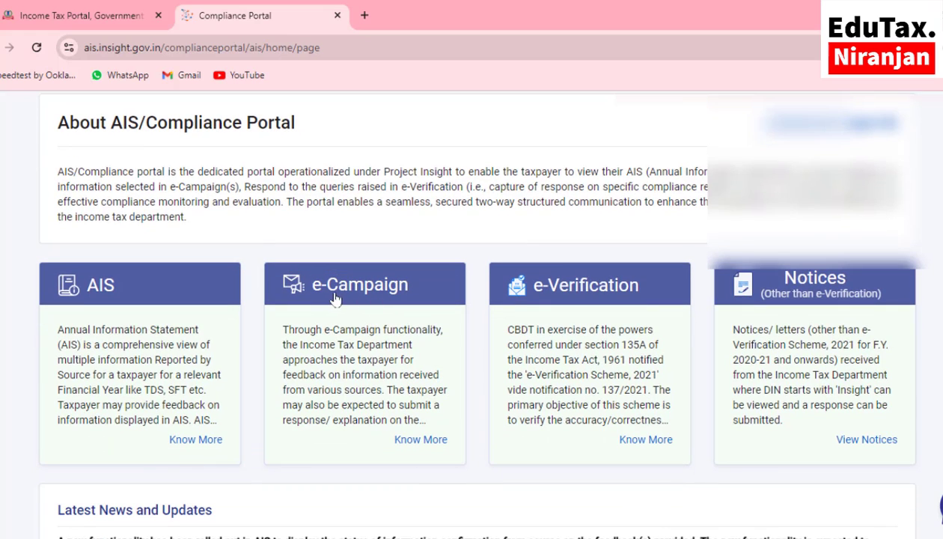
click(336, 290)
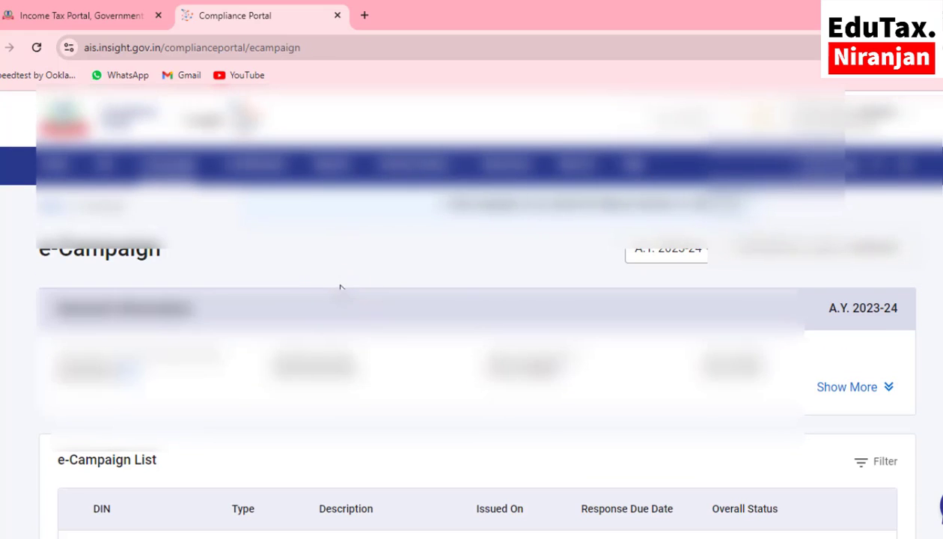
scroll(340, 288, down, 3)
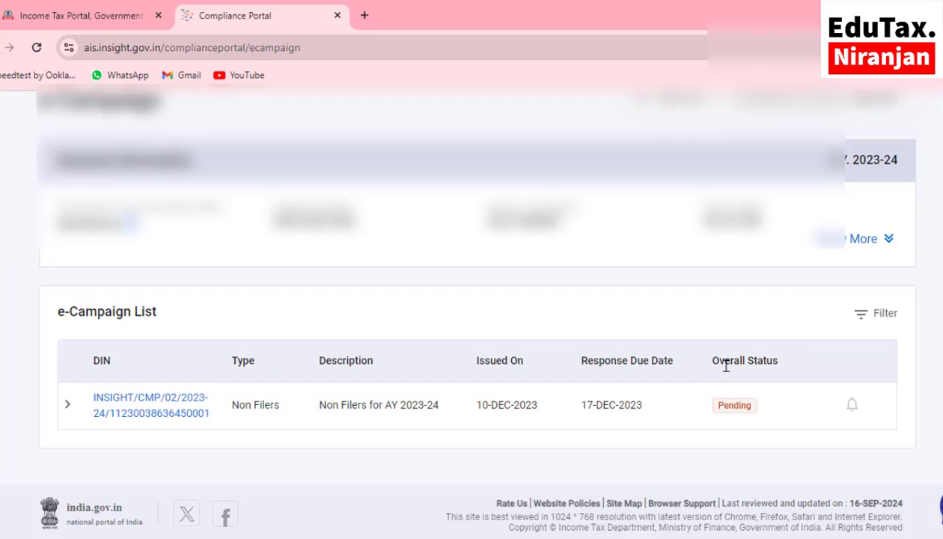
- Expand the pending Non Filers campaign for AY 2023-24, review its information categories and start the preliminary response
click(730, 415)
scroll(730, 415, down, 2)
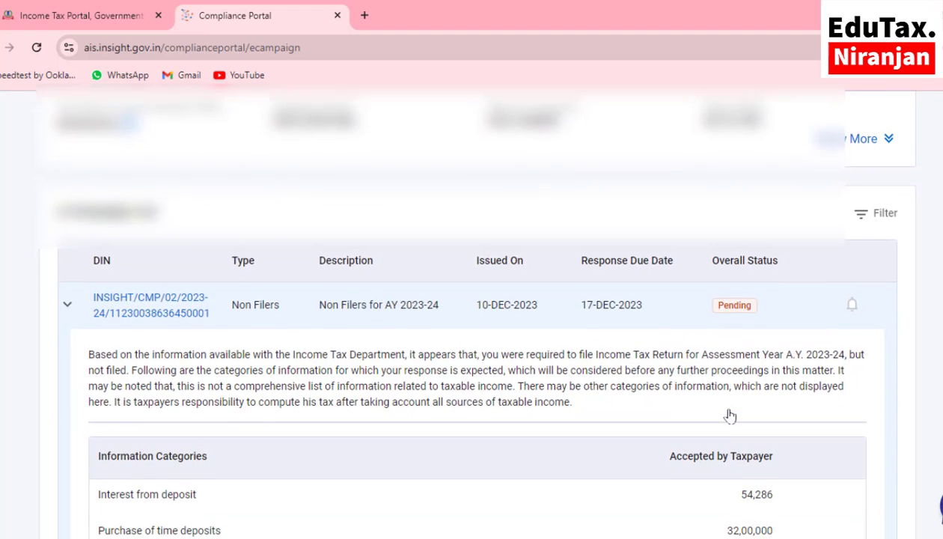
scroll(729, 415, down, 5)
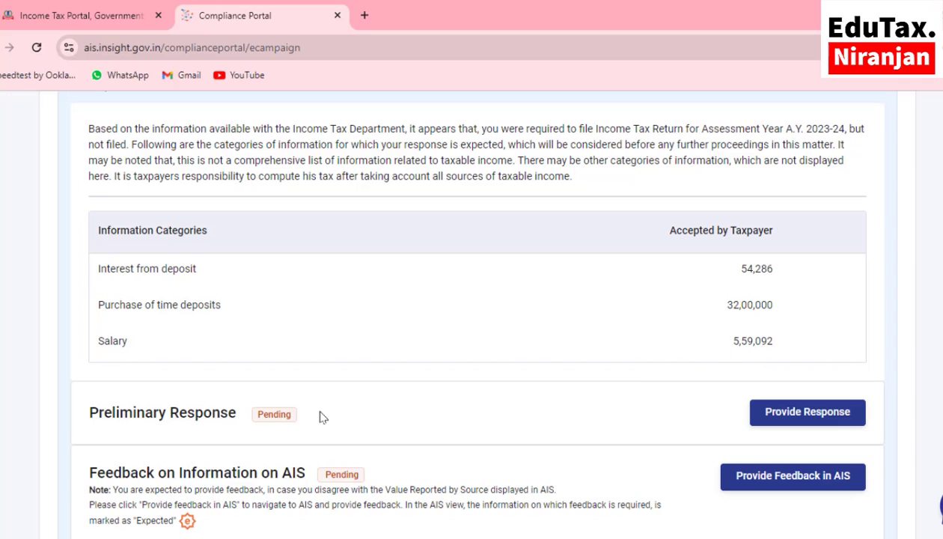
scroll(321, 417, down, 1)
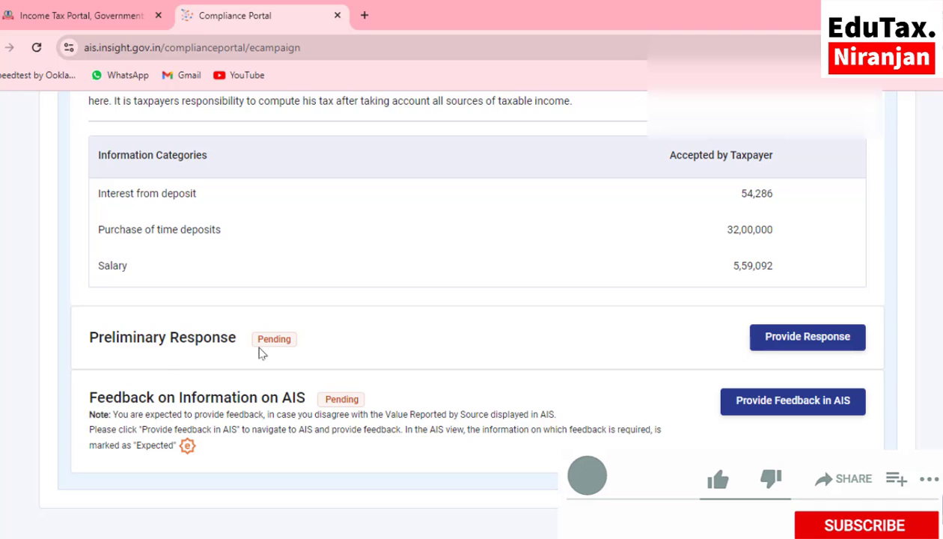
click(783, 341)
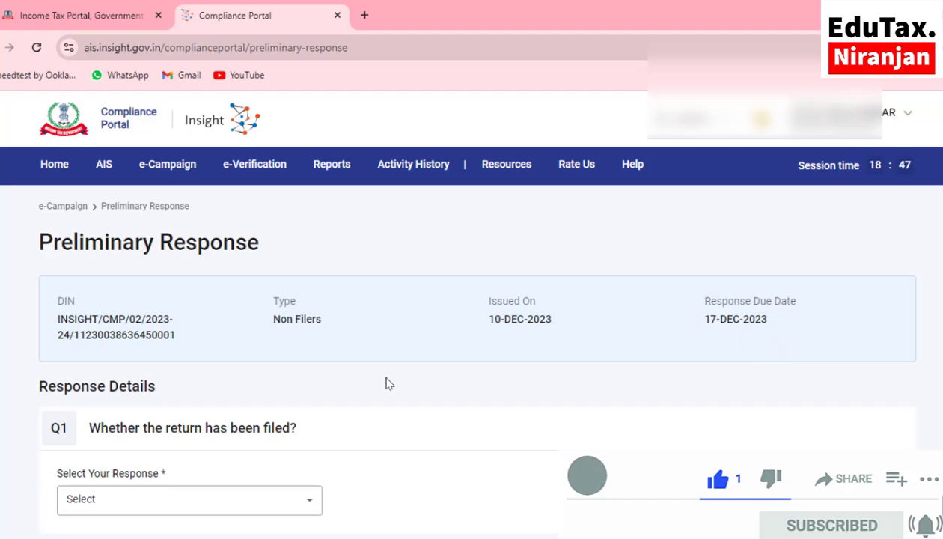
- Review the response options for whether the return has been filed and answer "Yes, the return has been filed"
scroll(386, 383, down, 2)
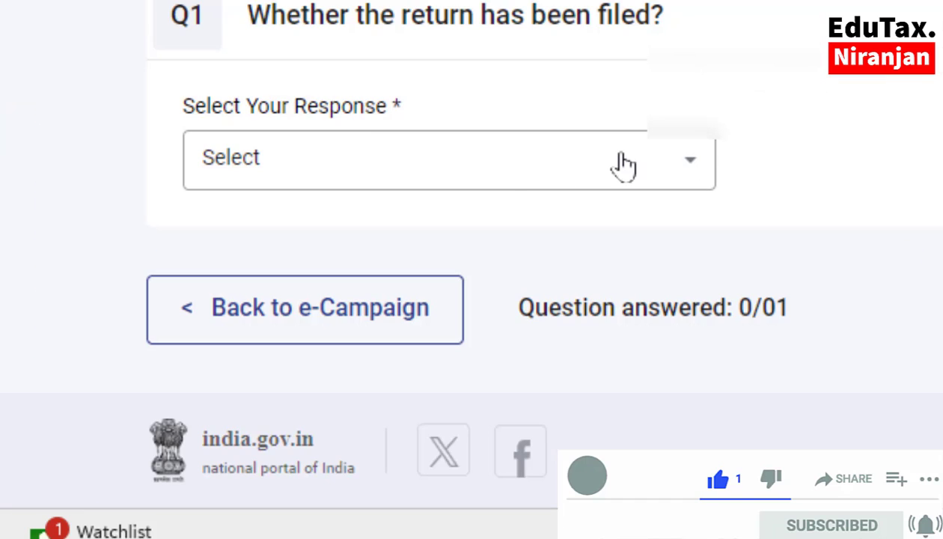
click(275, 148)
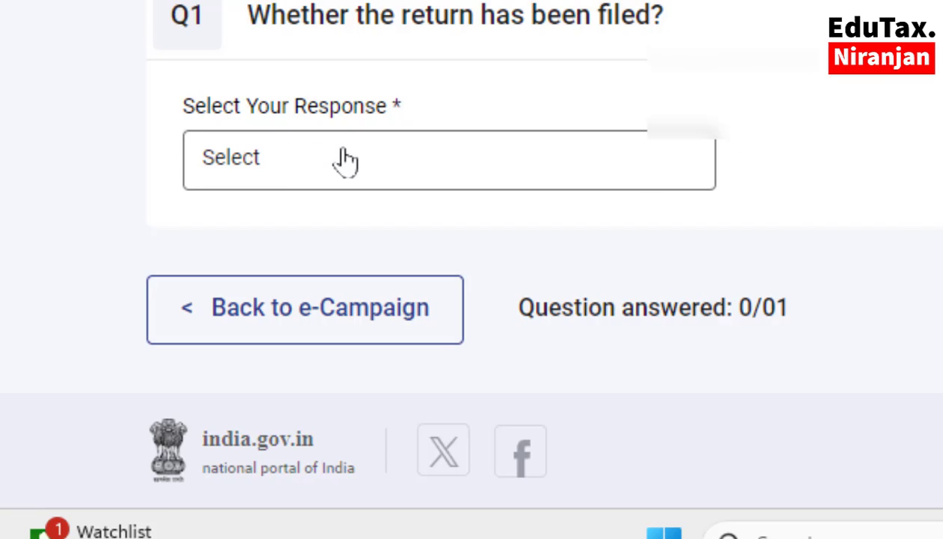
click(392, 175)
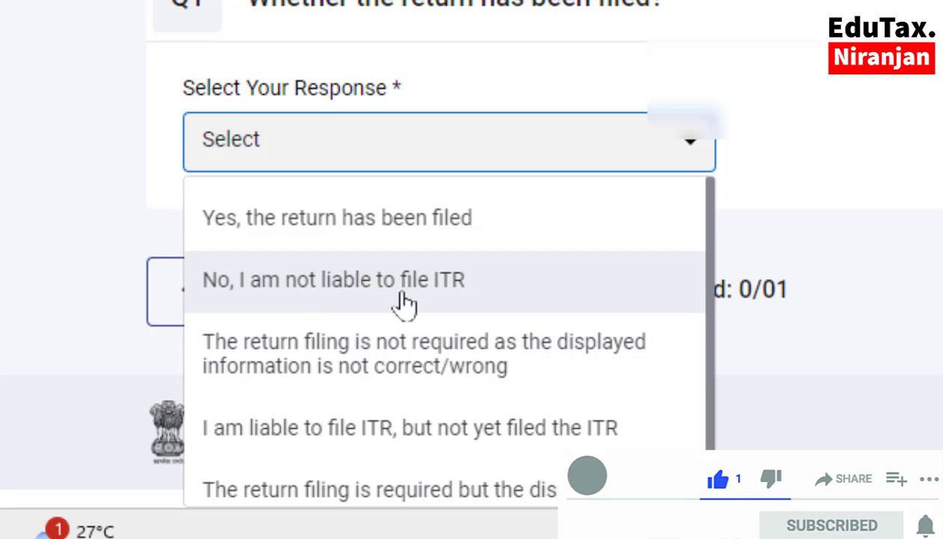
scroll(243, 404, down, 1)
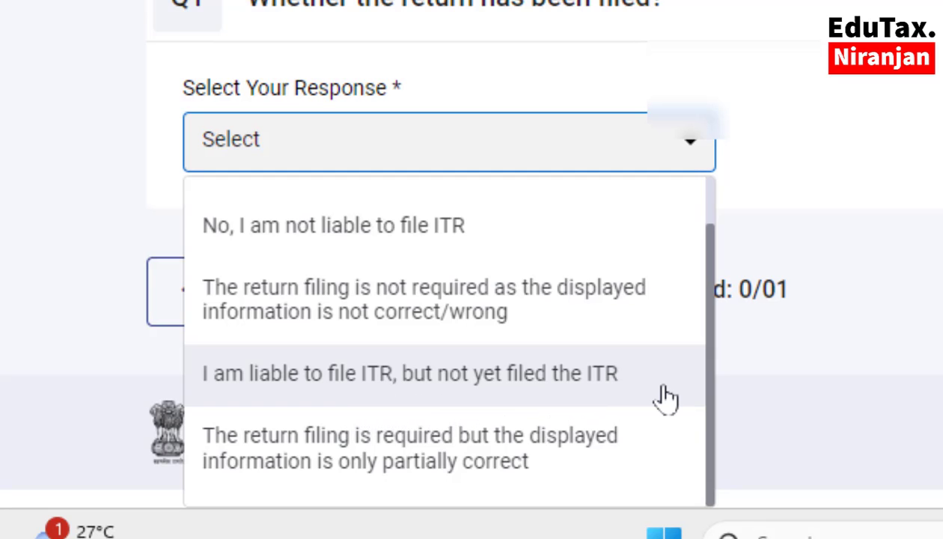
scroll(665, 397, up, 1)
scroll(665, 397, down, 1)
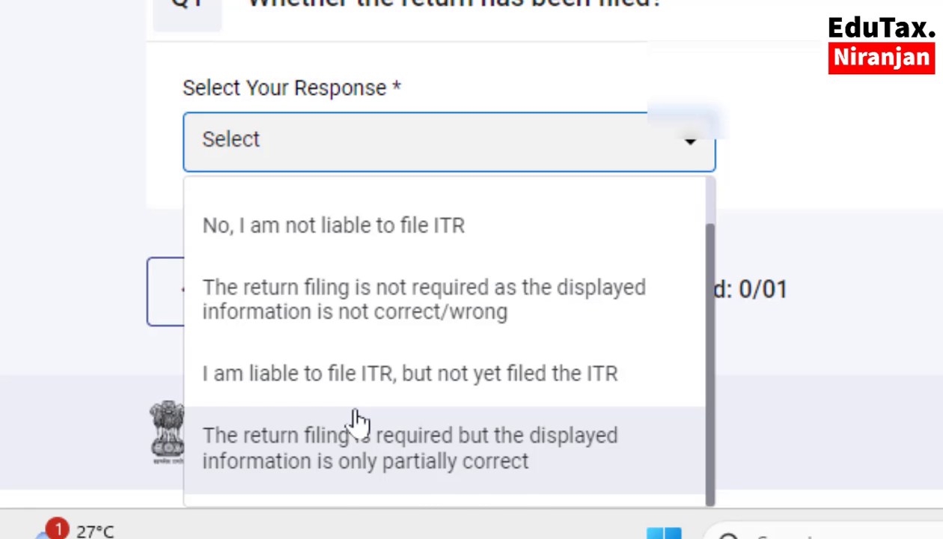
scroll(421, 412, up, 1)
scroll(421, 410, down, 1)
scroll(462, 405, up, 2)
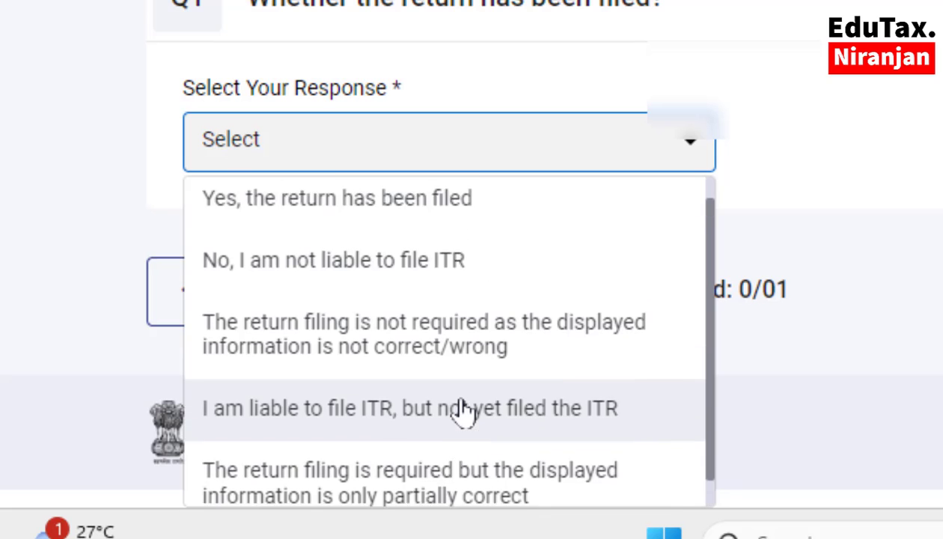
scroll(463, 410, down, 2)
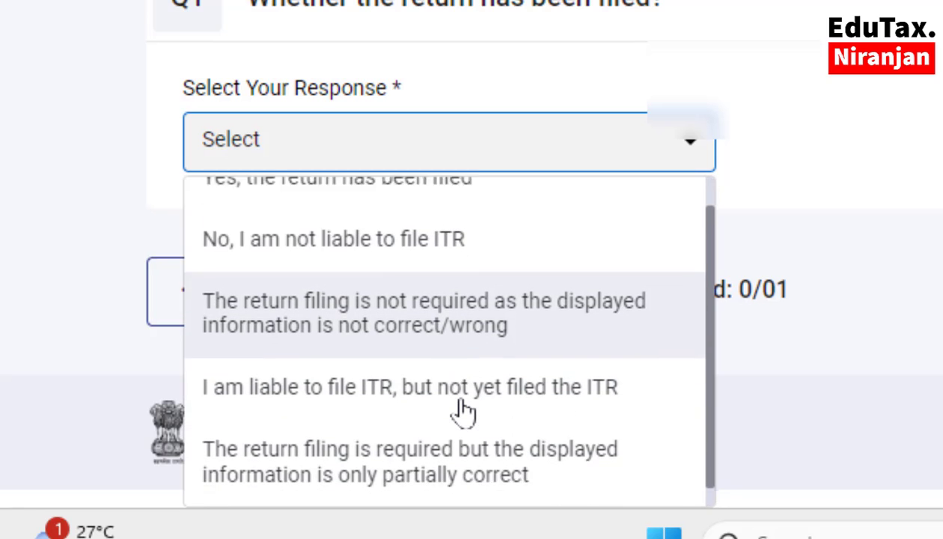
scroll(460, 410, up, 2)
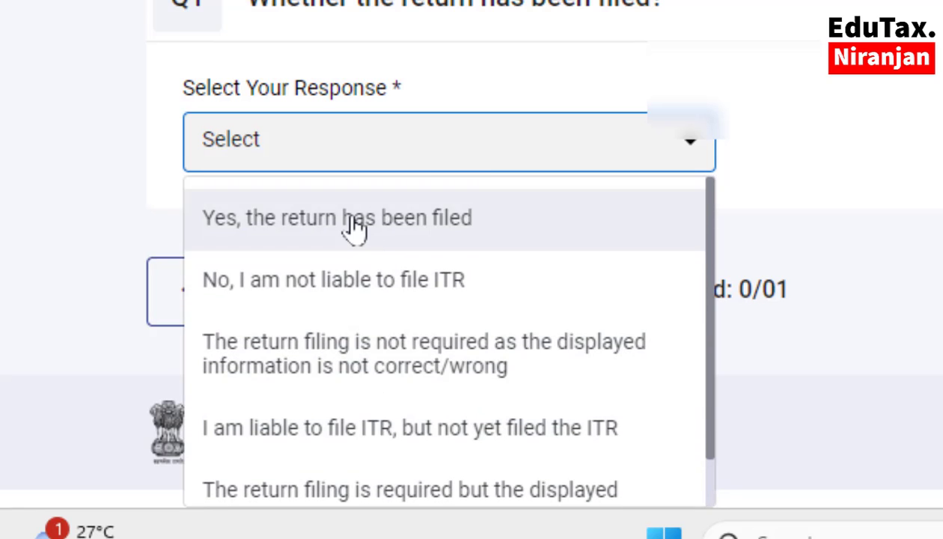
click(411, 224)
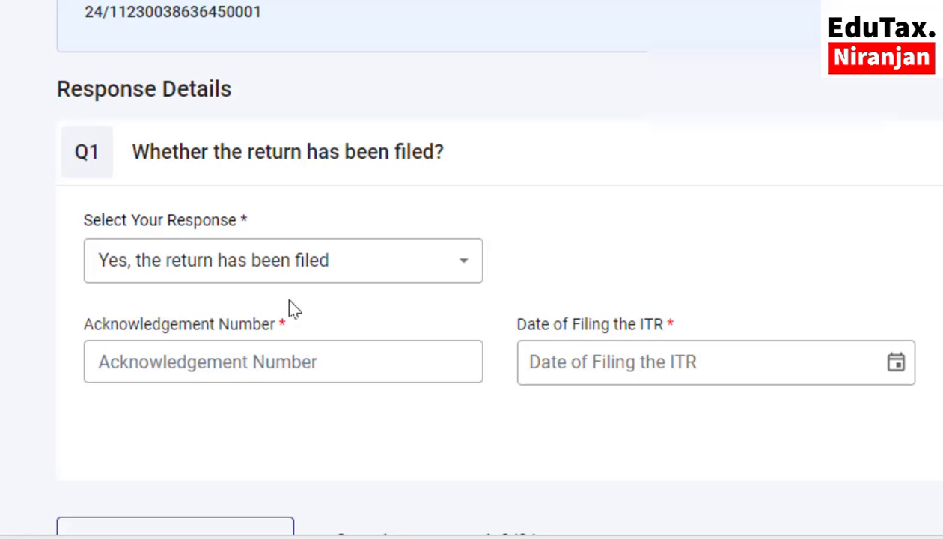
- Switch to the return acknowledgement PDF in Edge and copy its e-filing acknowledgement number into the response's Acknowledgement Number field
scroll(292, 309, down, 1)
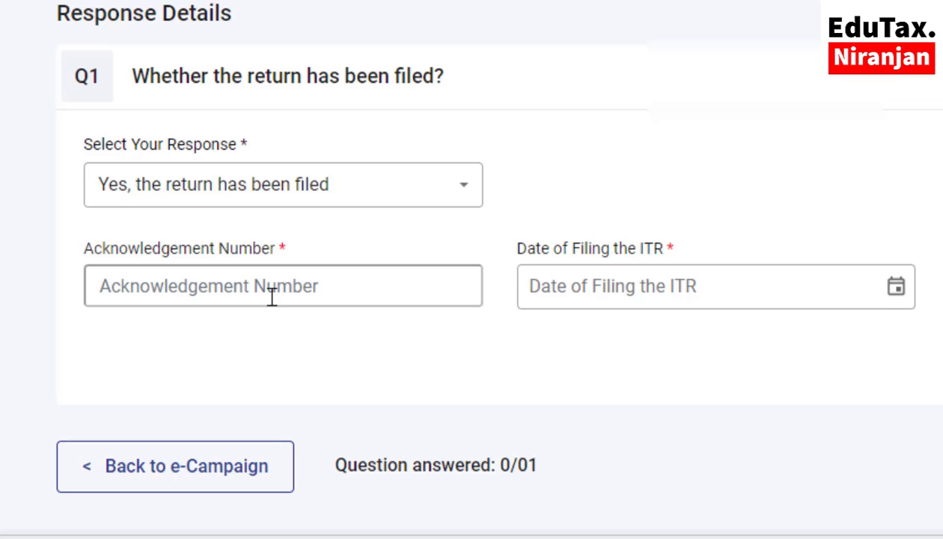
click(211, 283)
mouse_move(746, 538)
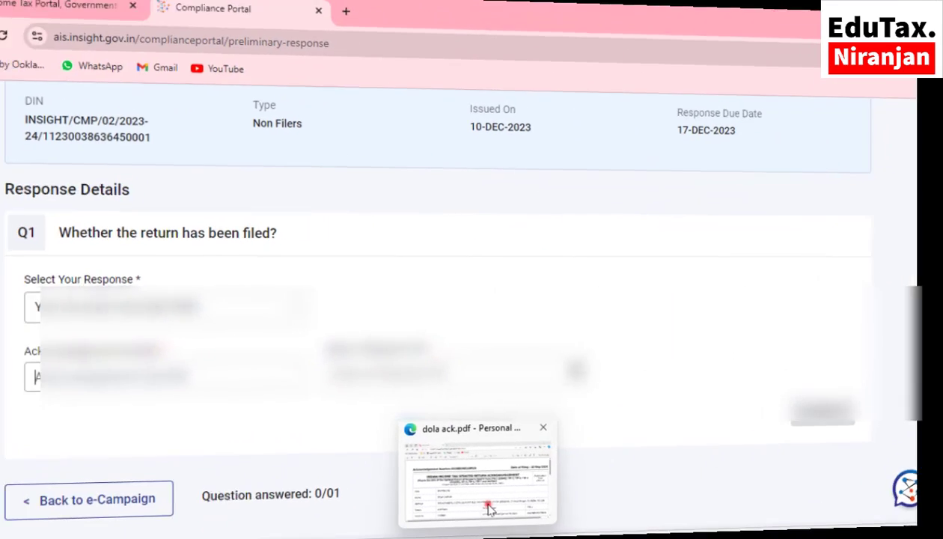
click(746, 449)
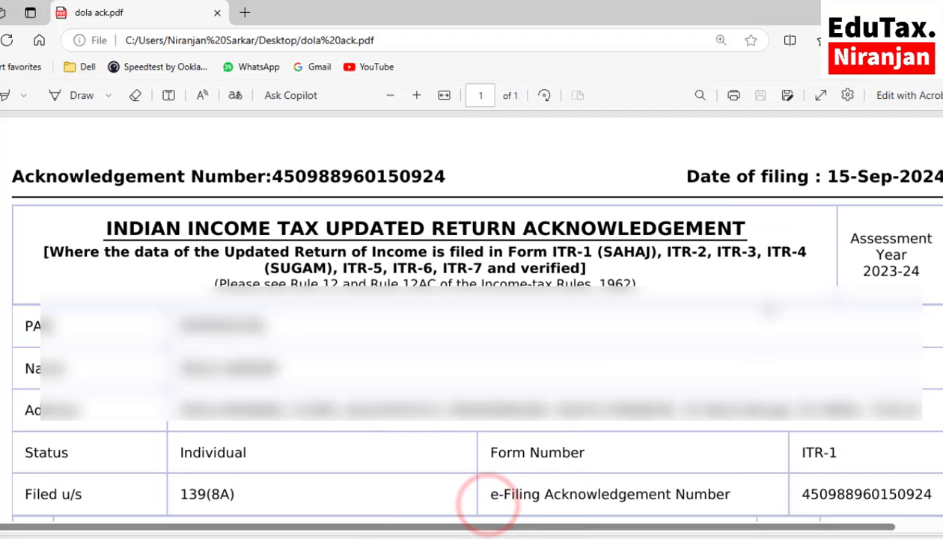
scroll(810, 303, down, 3)
scroll(810, 303, up, 3)
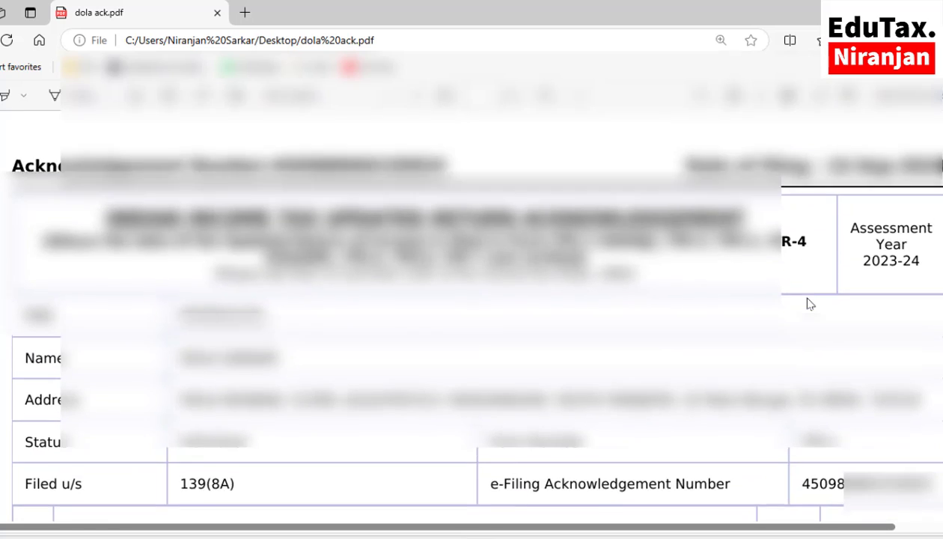
scroll(808, 302, down, 3)
click(183, 251)
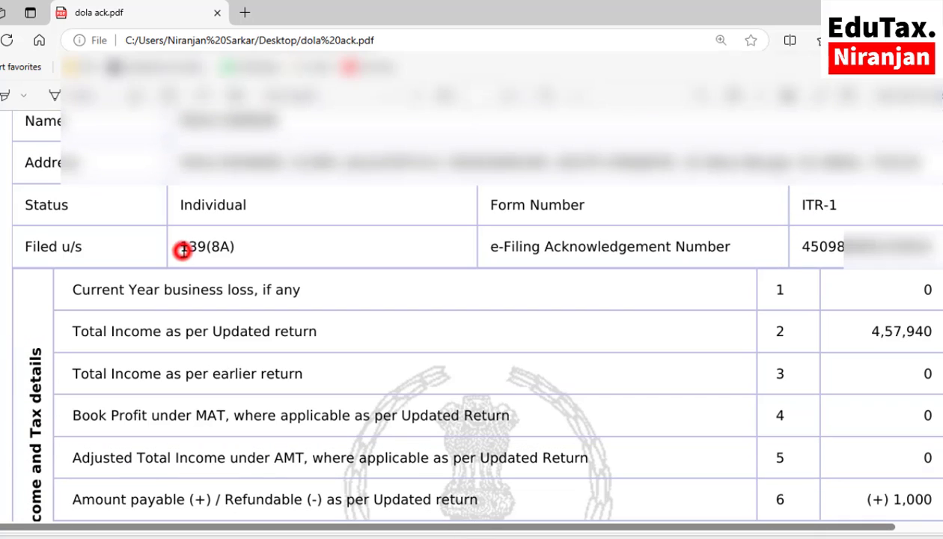
drag(183, 251, 242, 248)
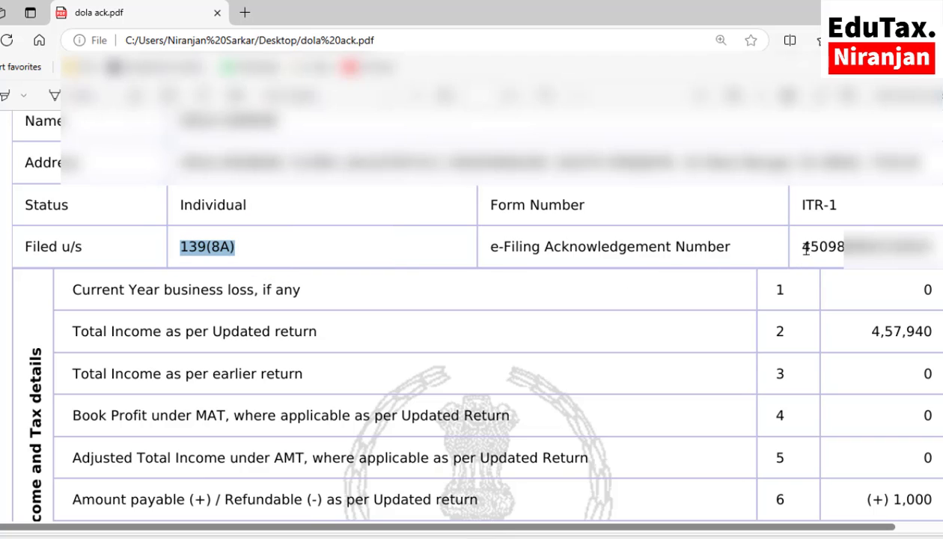
drag(804, 248, 932, 248)
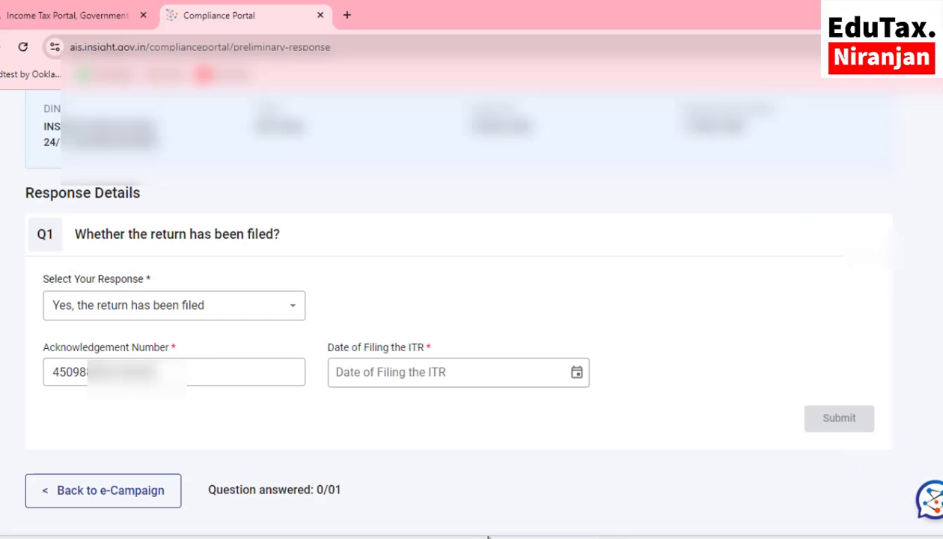
- Return to the acknowledgement PDF and copy the e-filing acknowledgement number again
click(471, 467)
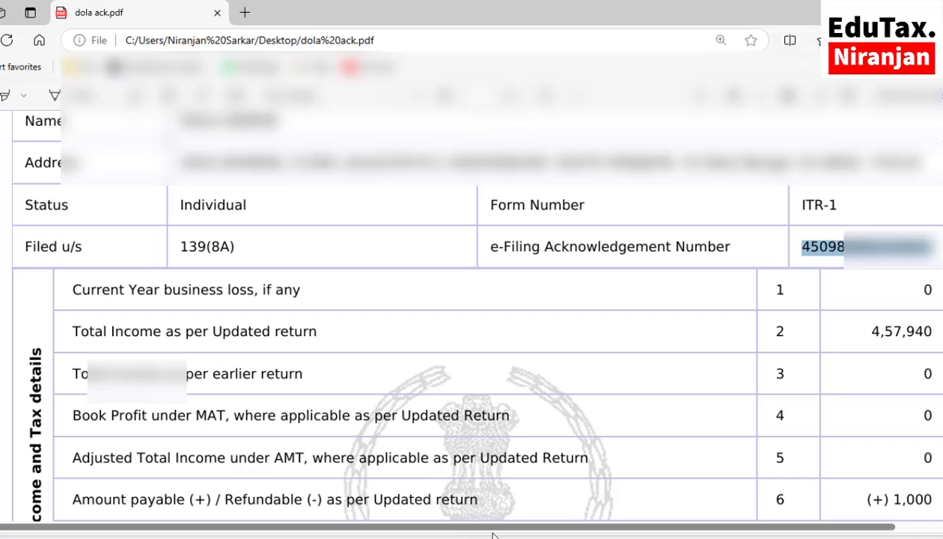
double_click(802, 247)
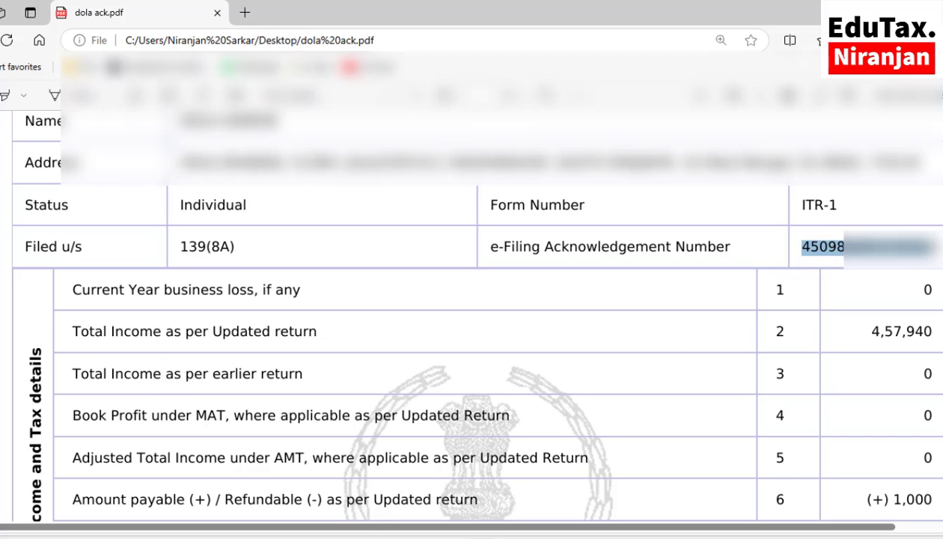
right_click(832, 258)
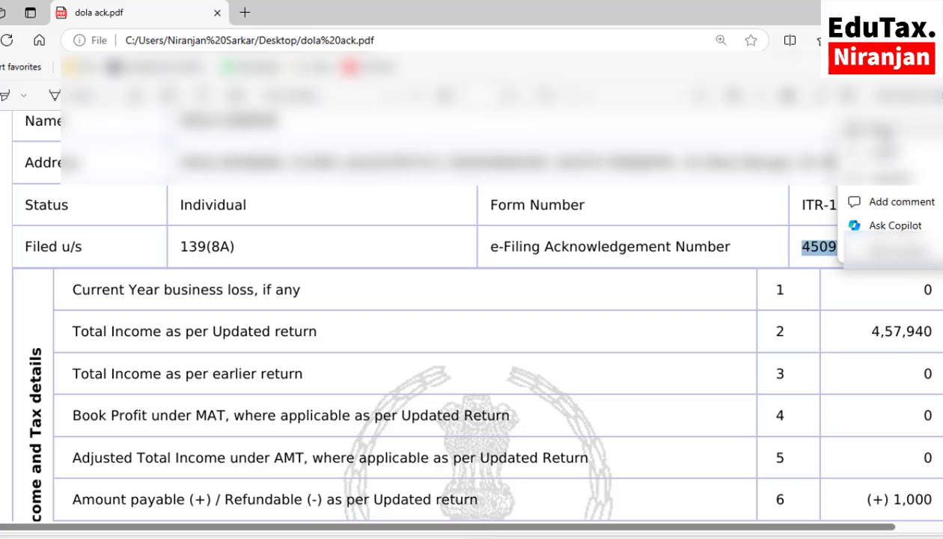
click(873, 126)
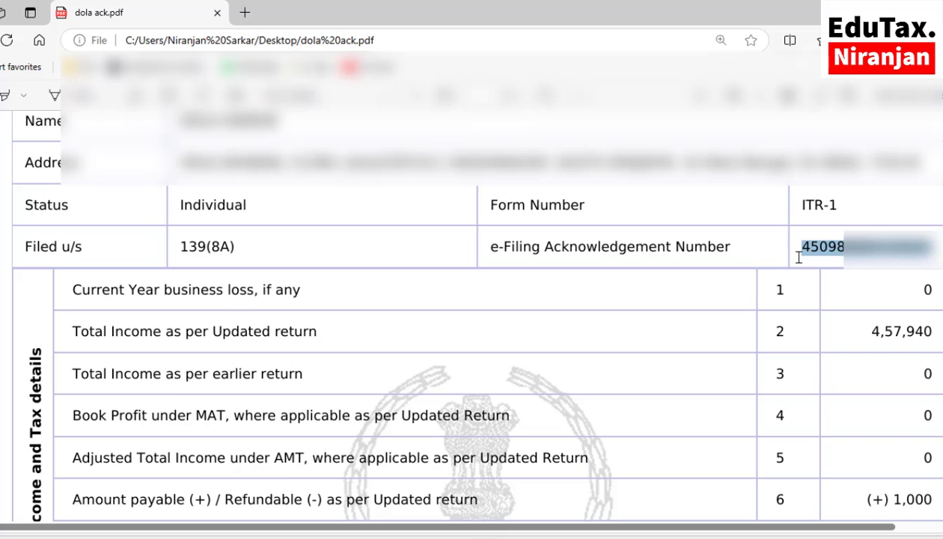
- Locate and highlight the return's filing date in the statement near the end of the acknowledgement PDF
scroll(707, 360, down, 6)
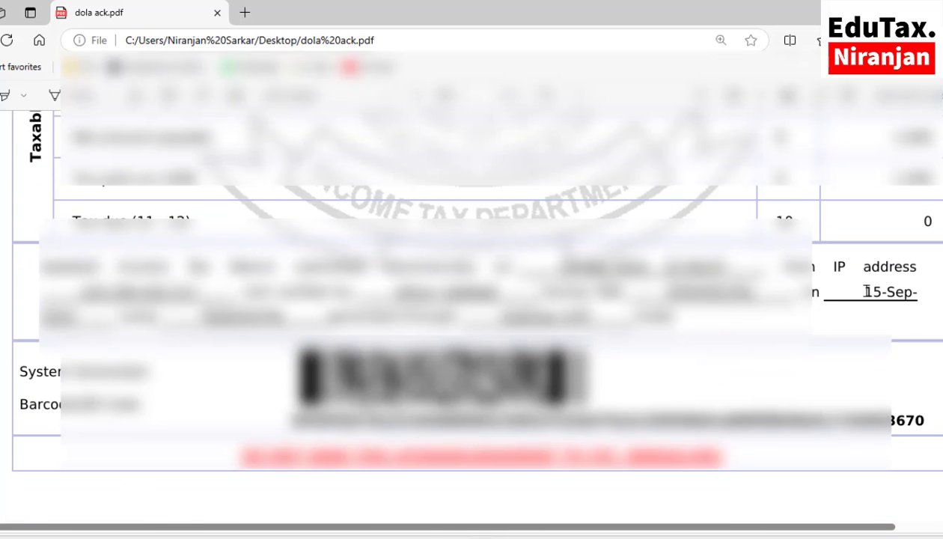
drag(865, 292, 920, 290)
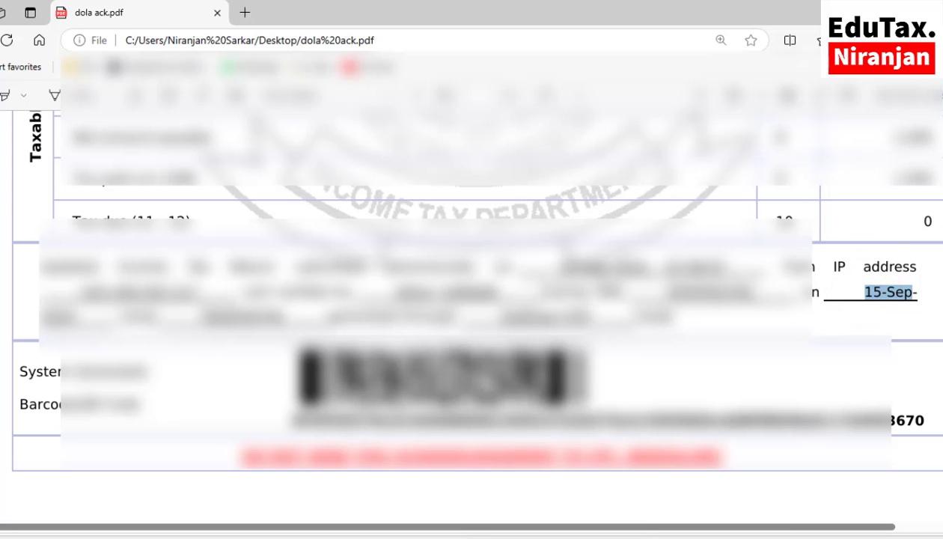